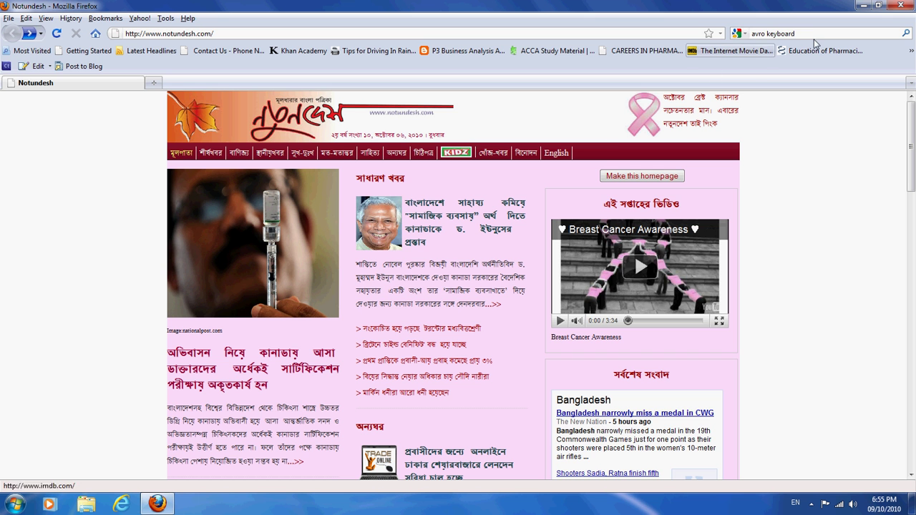
# Step: Search the web for "avro keyboard"
pyautogui.click(812, 34)
pyautogui.press('BackSpace')
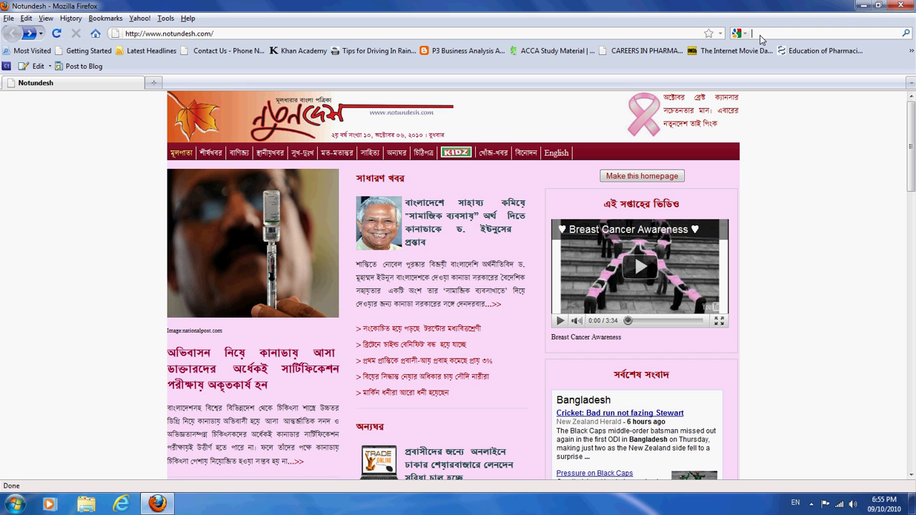
pyautogui.write('avro')
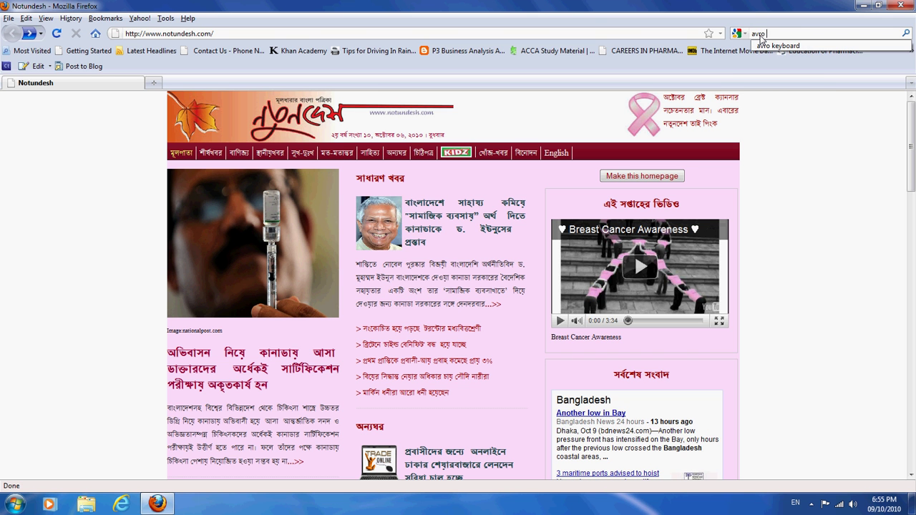
pyautogui.write(' keyboard')
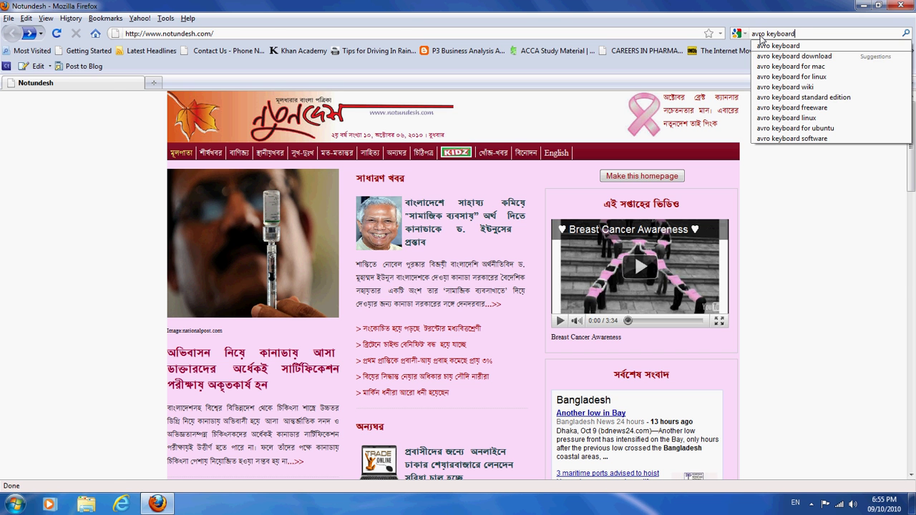
pyautogui.press('Return')
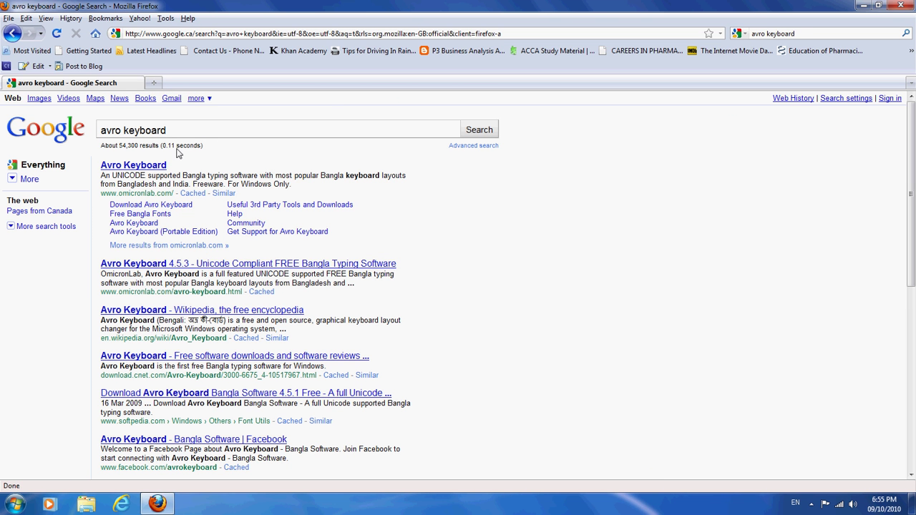
# Step: Open the OmicronLab website from the results and go to the download page for Avro Keyboard Standard Edition 4.5.3
pyautogui.click(151, 169)
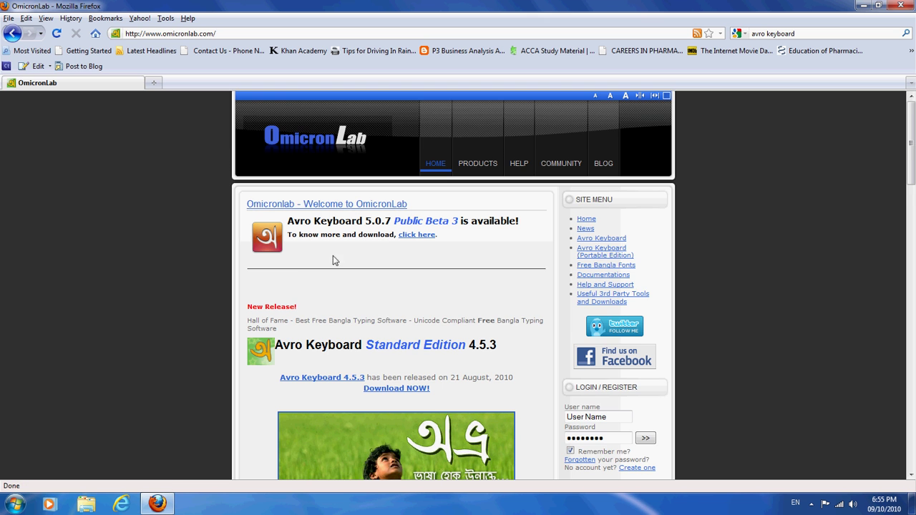
pyautogui.scroll(-2, 381, 260)
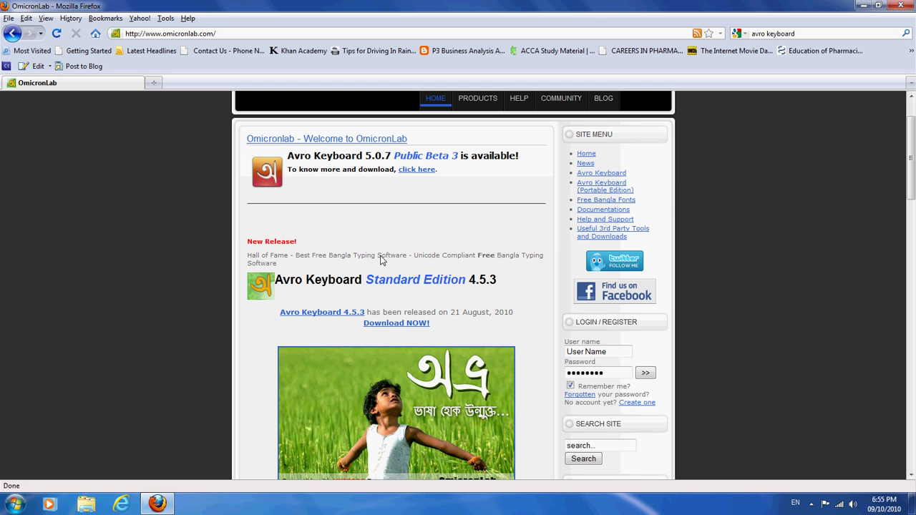
pyautogui.click(394, 324)
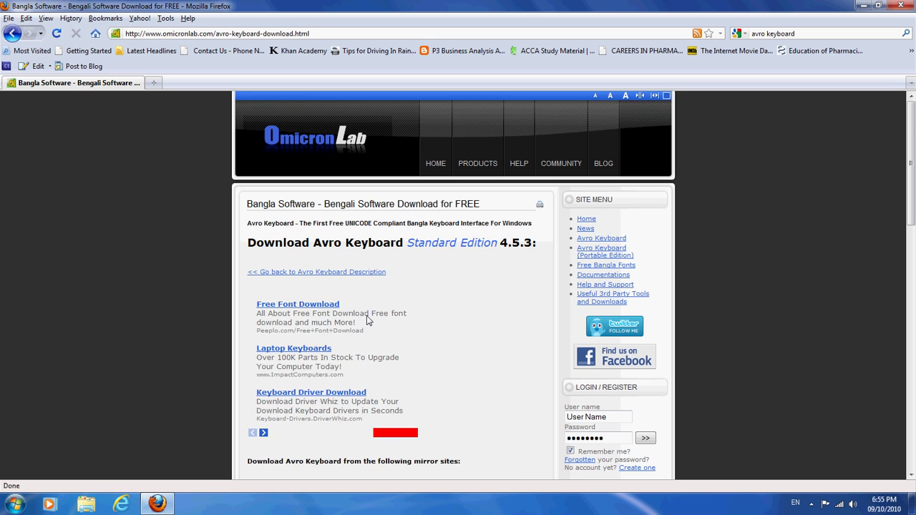
pyautogui.scroll(-6, 404, 288)
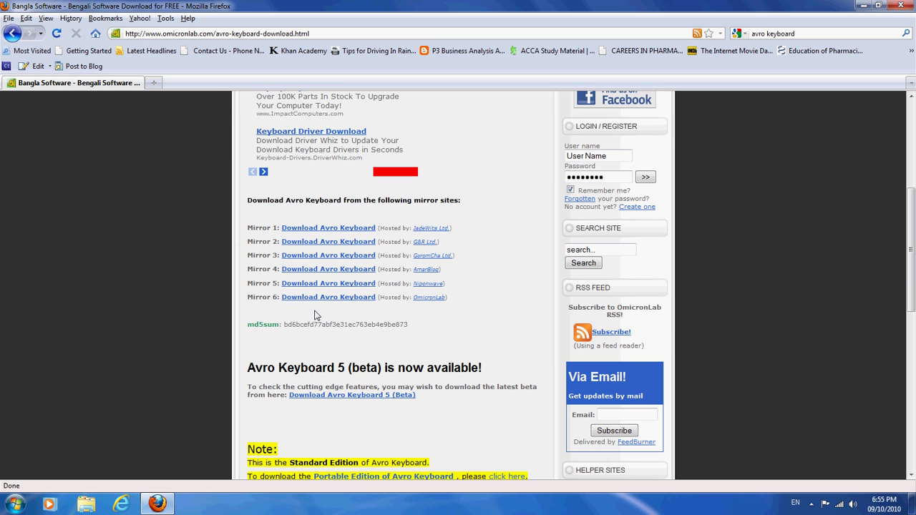
# Step: Download setup_avrokeyboard_4.5.3.exe from Mirror 1, save it to the Desktop, and close the downloads window
pyautogui.click(324, 229)
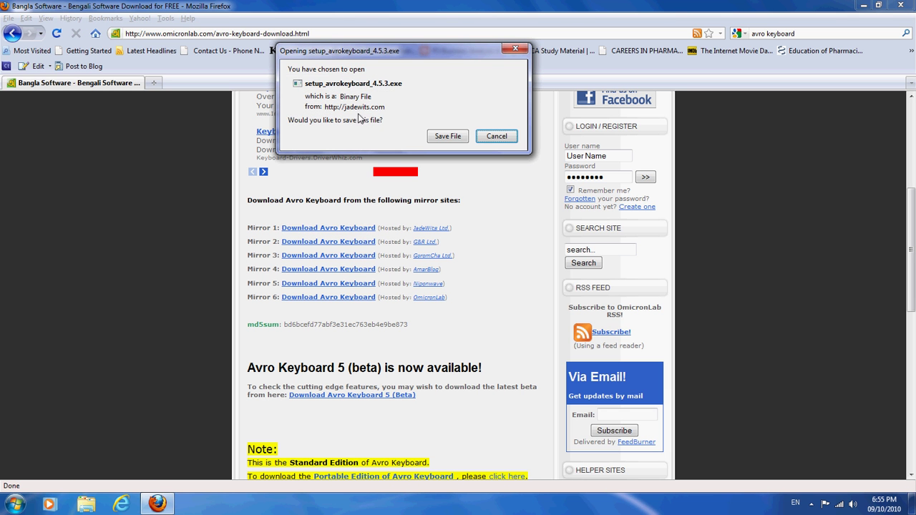
pyautogui.click(447, 136)
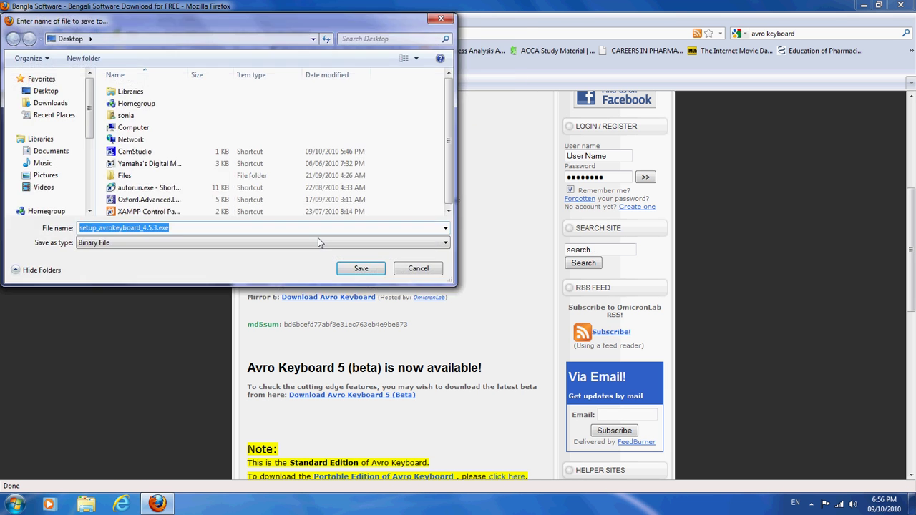
pyautogui.click(41, 93)
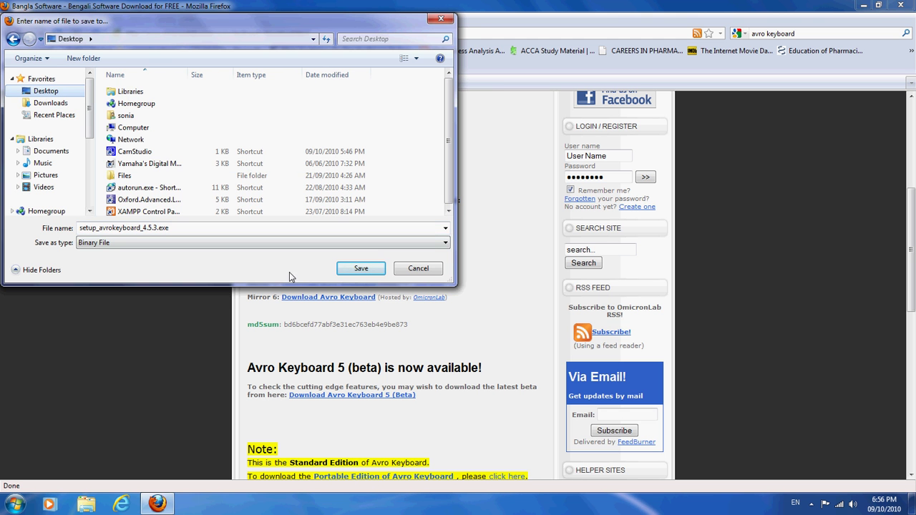
pyautogui.click(358, 269)
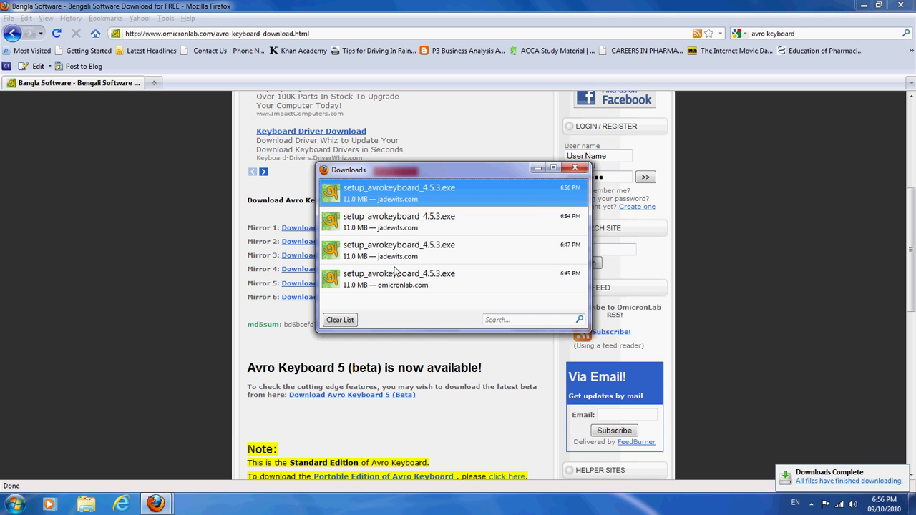
pyautogui.click(580, 167)
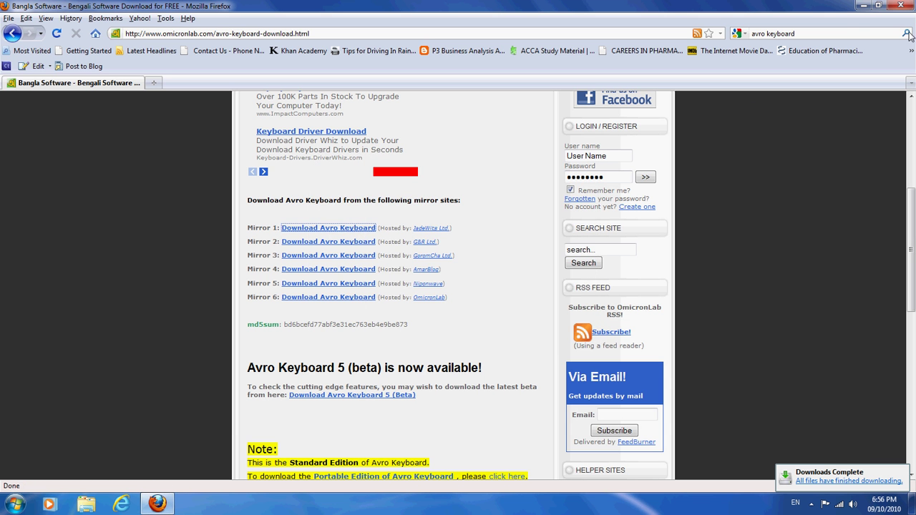
# Step: Minimize the browser and run the downloaded Avro Keyboard installer from the desktop
pyautogui.click(863, 5)
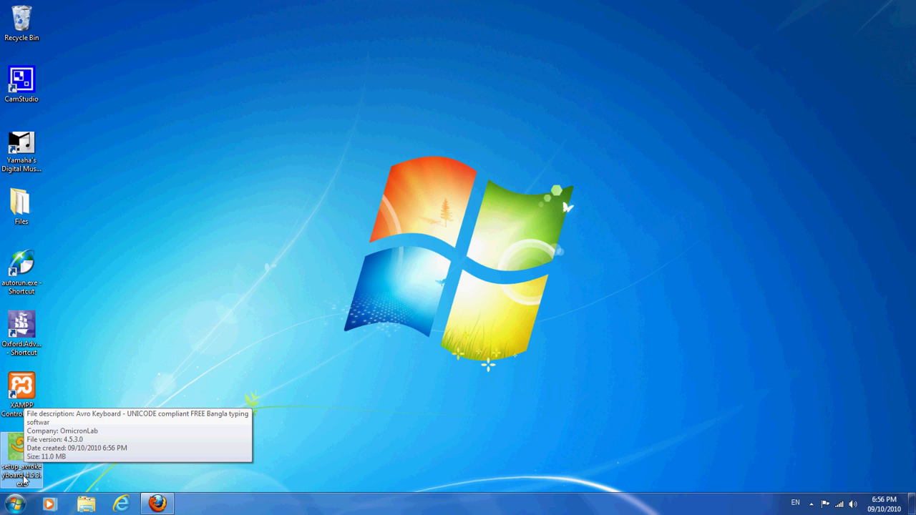
pyautogui.doubleClick(11, 451)
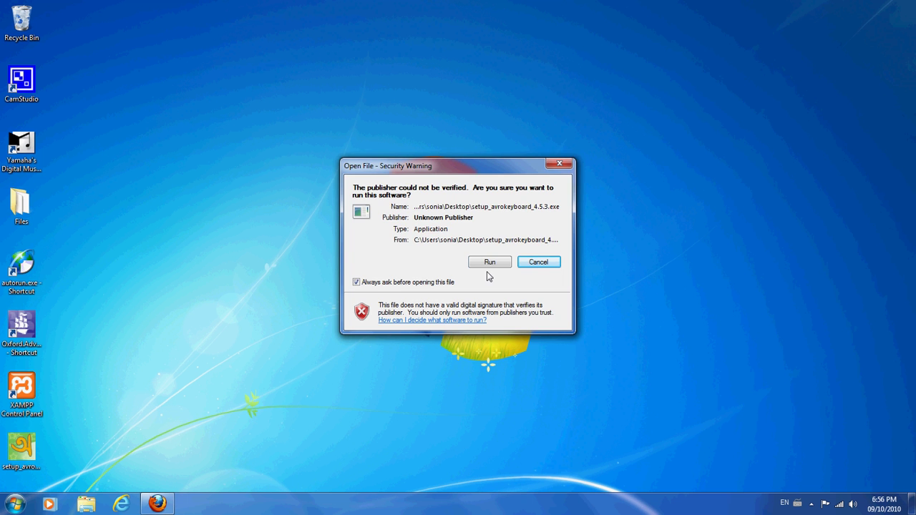
pyautogui.click(490, 263)
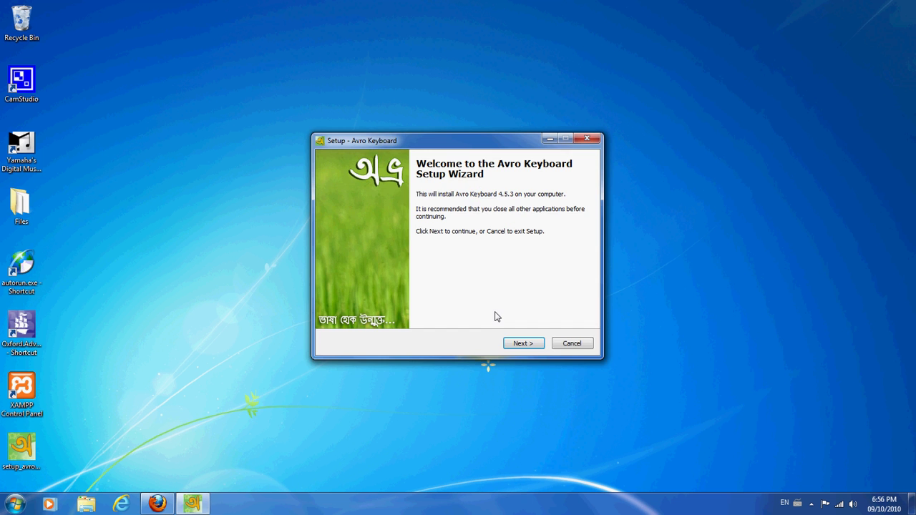
# Step: Accept the license and install Avro Keyboard with the default folders and Bangla (Bangladesh) input language, starting the program at the end
pyautogui.click(522, 343)
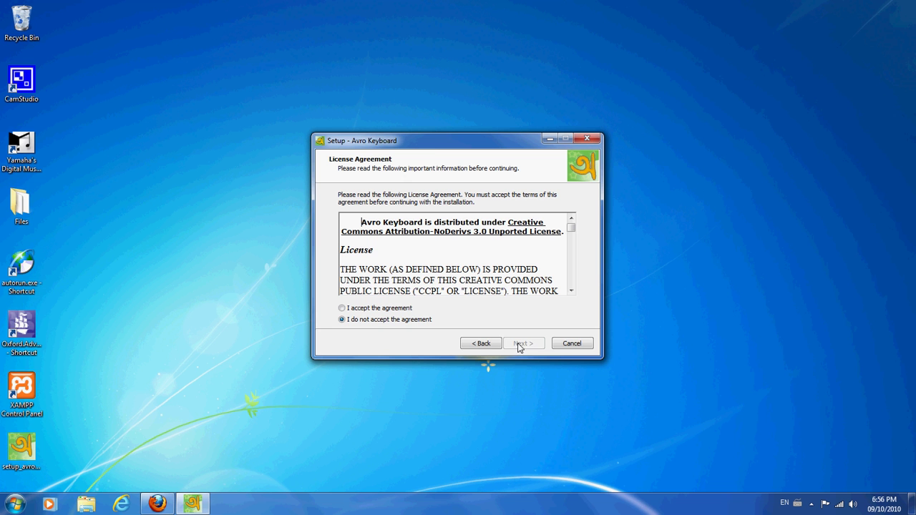
pyautogui.click(354, 311)
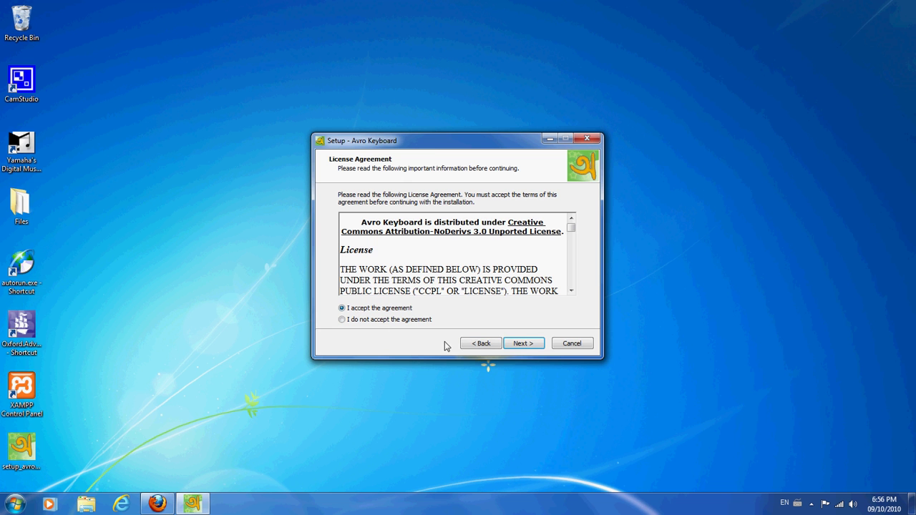
pyautogui.click(523, 343)
pyautogui.click(524, 343)
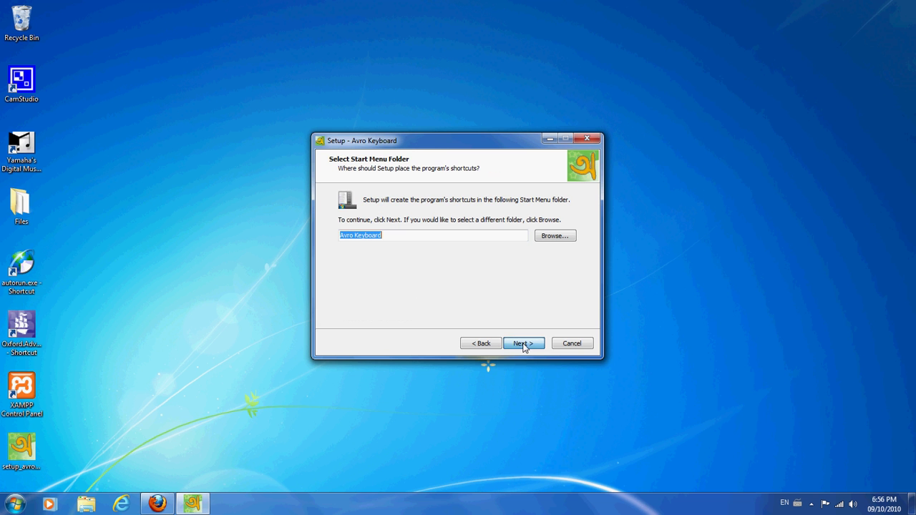
pyautogui.click(523, 344)
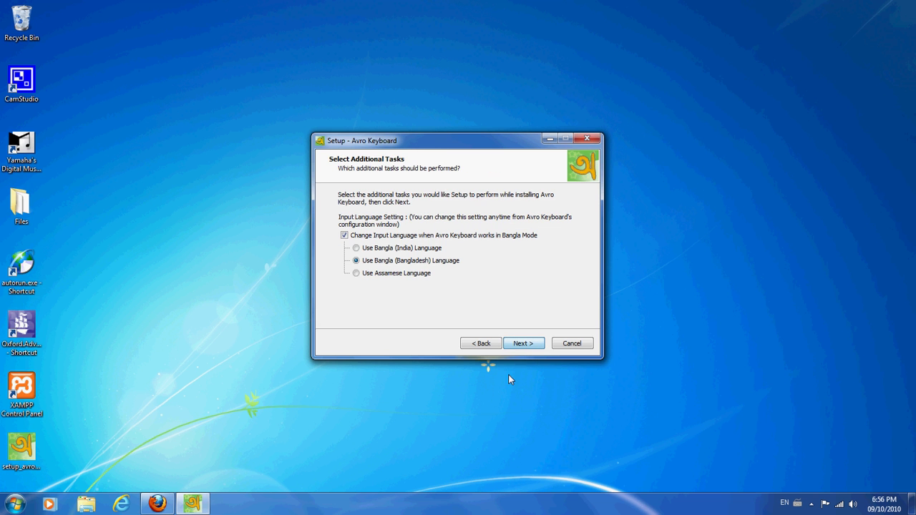
pyautogui.click(523, 344)
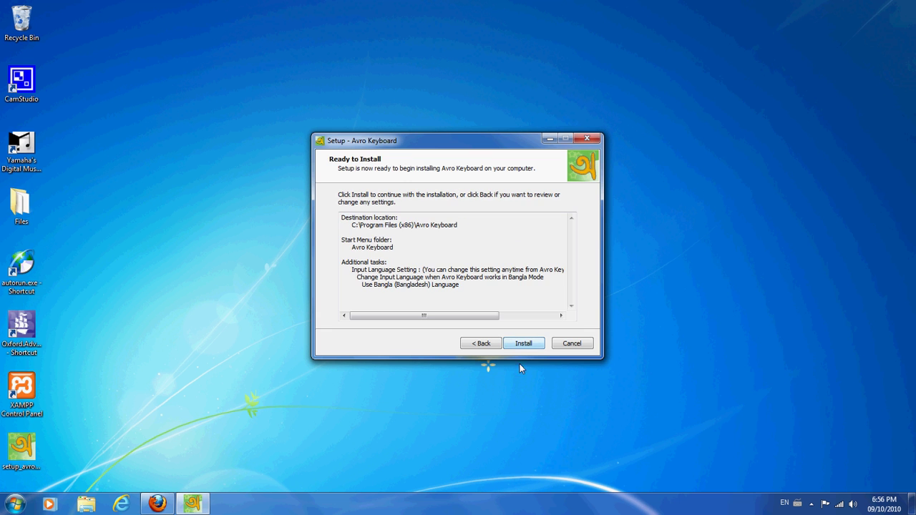
pyautogui.click(527, 344)
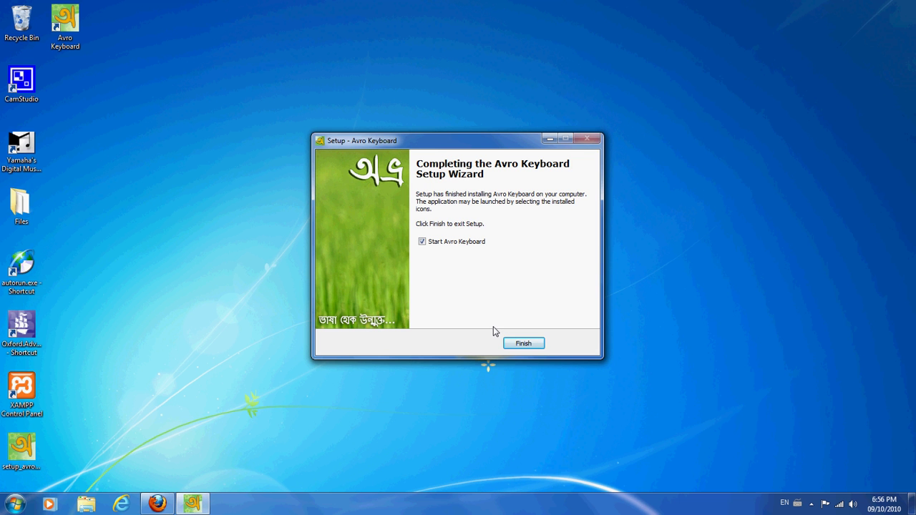
pyautogui.click(524, 345)
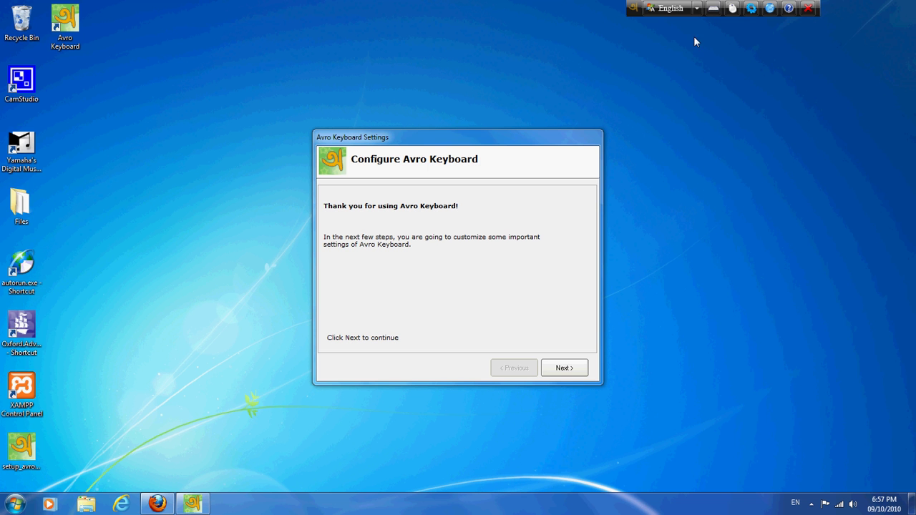
# Step: Complete the Avro Keyboard configuration wizard, keeping English (United States) and the English to Bangla Phonetic typing method
pyautogui.click(570, 370)
pyautogui.click(574, 372)
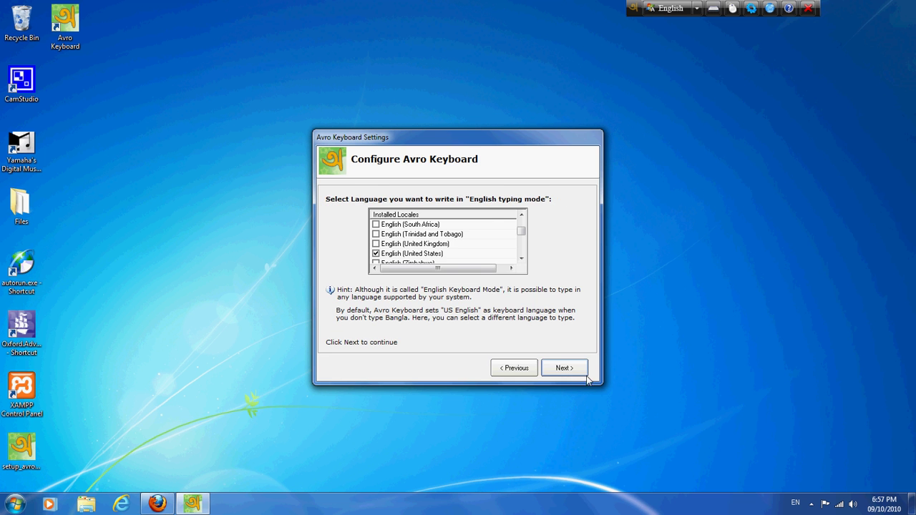
pyautogui.click(576, 369)
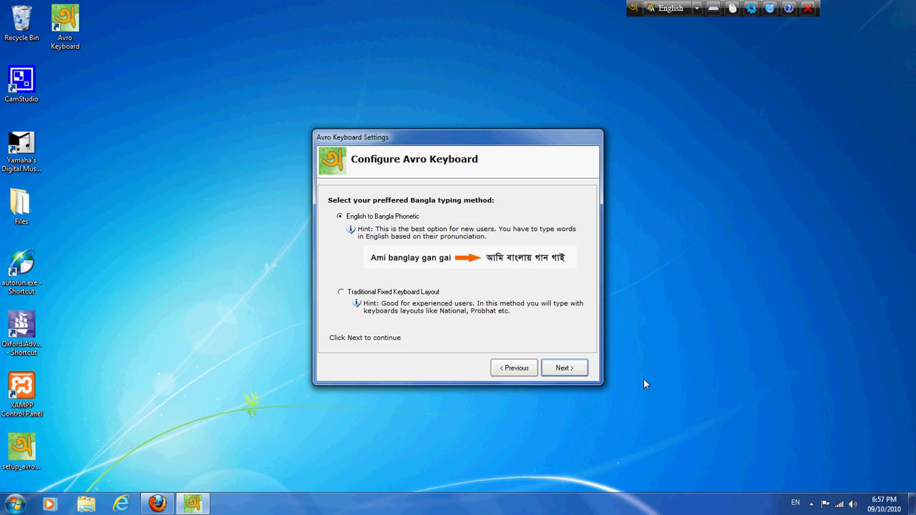
pyautogui.click(564, 371)
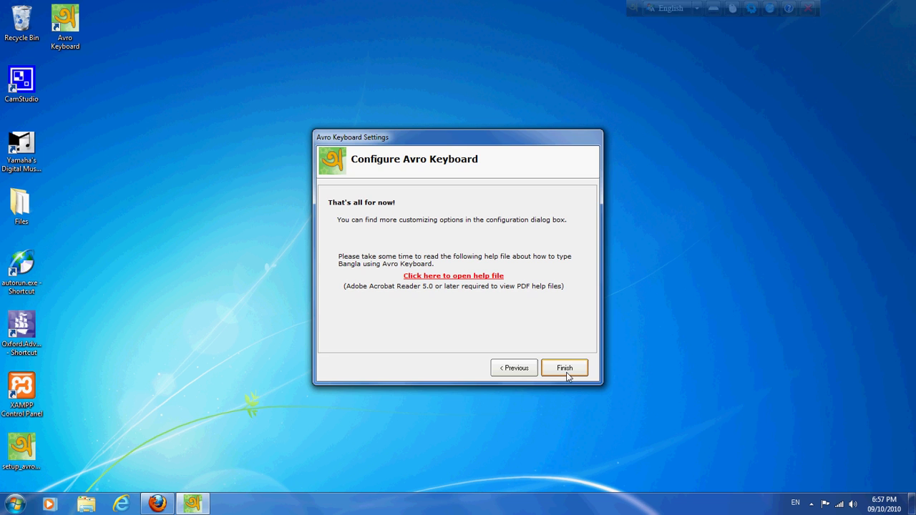
pyautogui.click(565, 369)
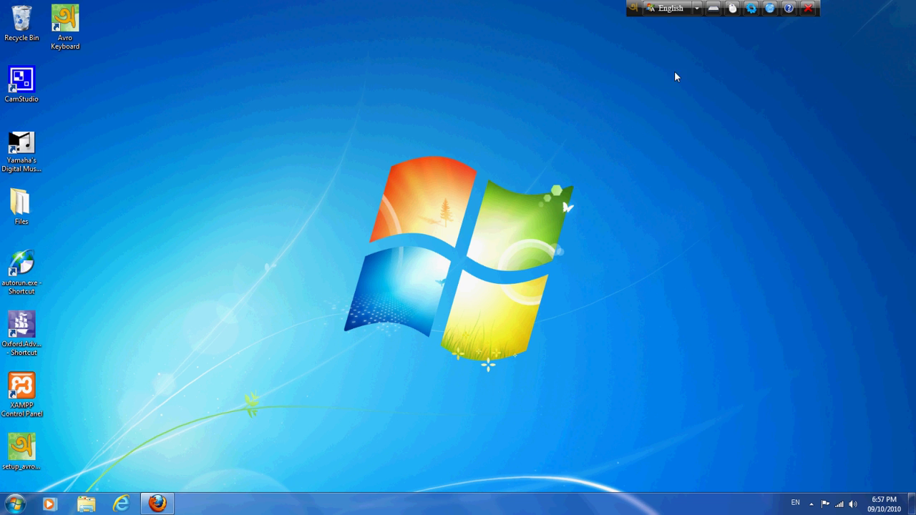
# Step: Open Microsoft Word with a blank document
pyautogui.click(15, 506)
pyautogui.click(70, 322)
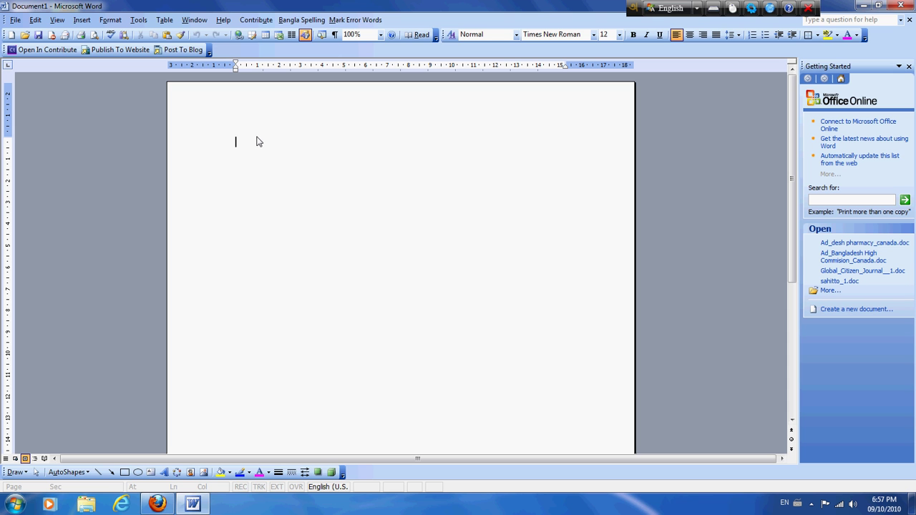
# Step: Enter the random letters "hkjadsafkljdsalkfjdskfjlk" in English mode as a typing test and erase them
pyautogui.write('hkjadsafkljdsalkfjdskfjlk')
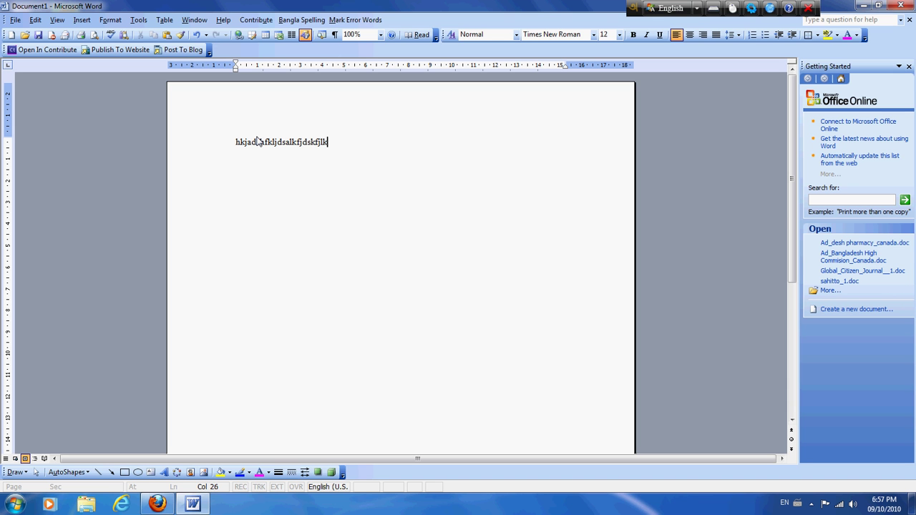
pyautogui.press('BackSpace')
pyautogui.press('BackSpace')
pyautogui.press('BackSpace')
pyautogui.press('BackSpace')
pyautogui.press('BackSpace')
pyautogui.press('BackSpace')
pyautogui.press('BackSpace')
pyautogui.press('BackSpace')
pyautogui.press('BackSpace')
pyautogui.press('BackSpace')
pyautogui.press('BackSpace')
pyautogui.press('BackSpace')
pyautogui.press('BackSpace')
pyautogui.press('BackSpace')
pyautogui.press('BackSpace')
pyautogui.press('BackSpace')
pyautogui.press('BackSpace')
pyautogui.press('BackSpace')
pyautogui.press('BackSpace')
pyautogui.press('BackSpace')
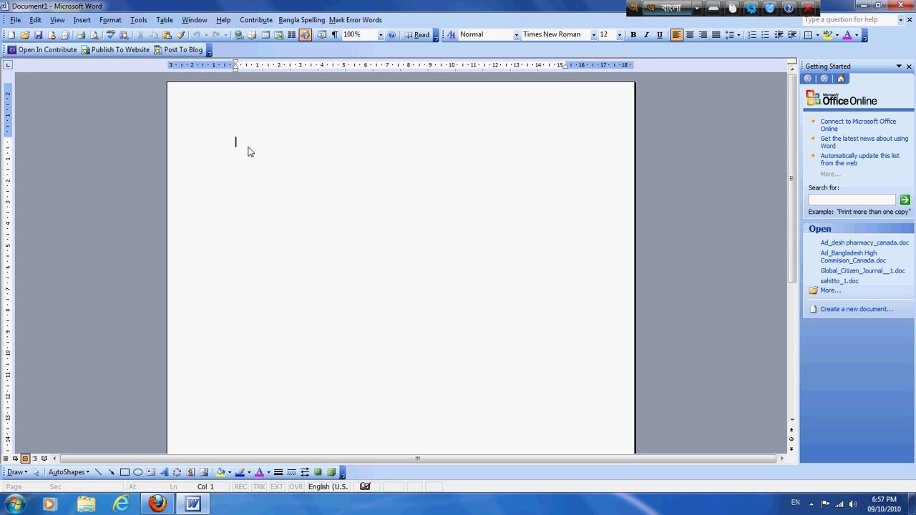
# Step: Switch Avro Keyboard to Bangla mode, enter random letters in the document as a phonetic typing test, and delete them
pyautogui.click(676, 14)
pyautogui.write('shjsjskslslsl')
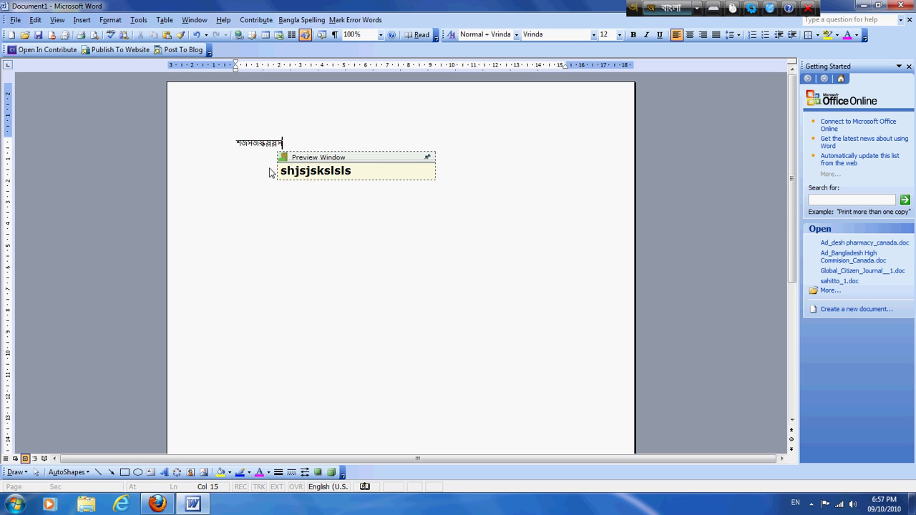
pyautogui.write('ajkfhfghkjfd')
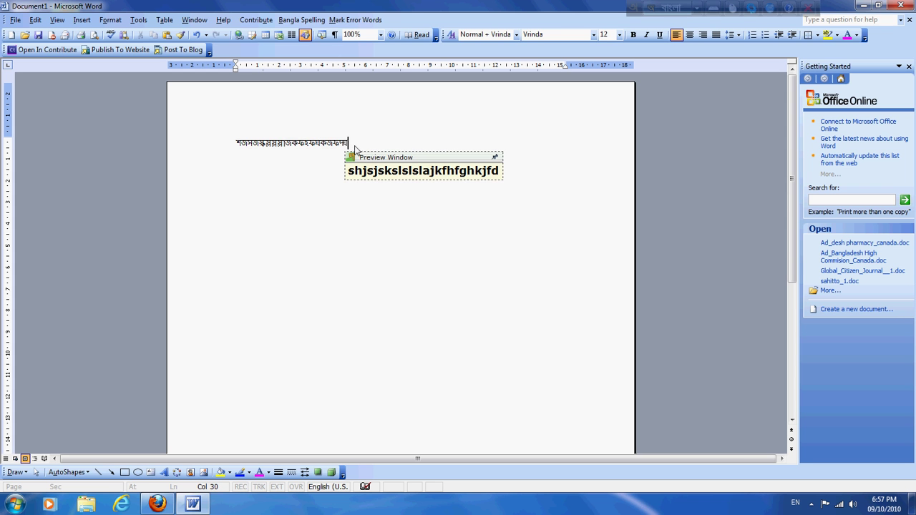
pyautogui.moveTo(353, 146); pyautogui.dragTo(192, 140)
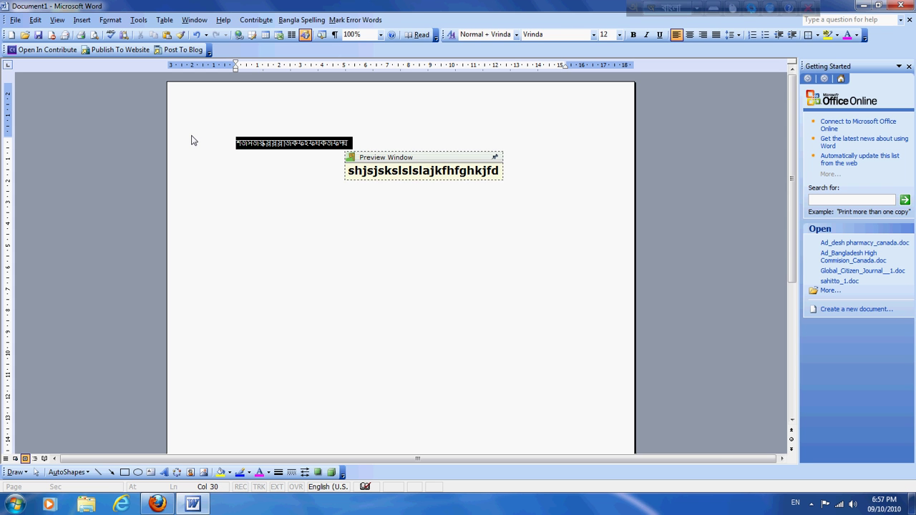
pyautogui.press('BackSpace')
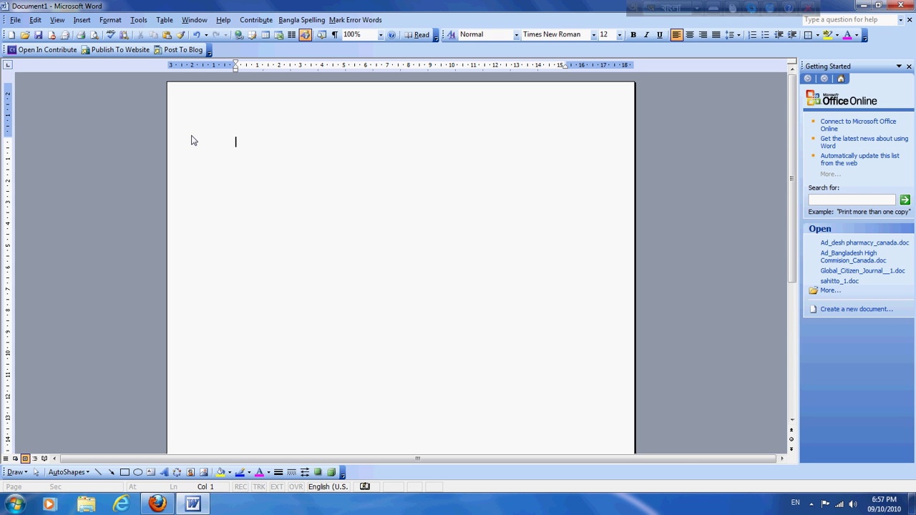
# Step: Show the list of available Avro keyboard layouts and close it with Avro Phonetic (English to Bangla) still selected
pyautogui.click(697, 9)
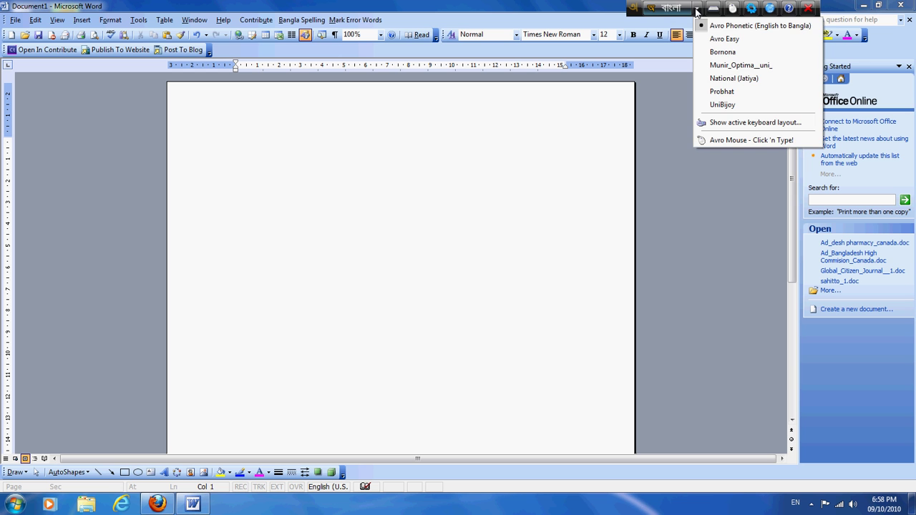
pyautogui.click(250, 120)
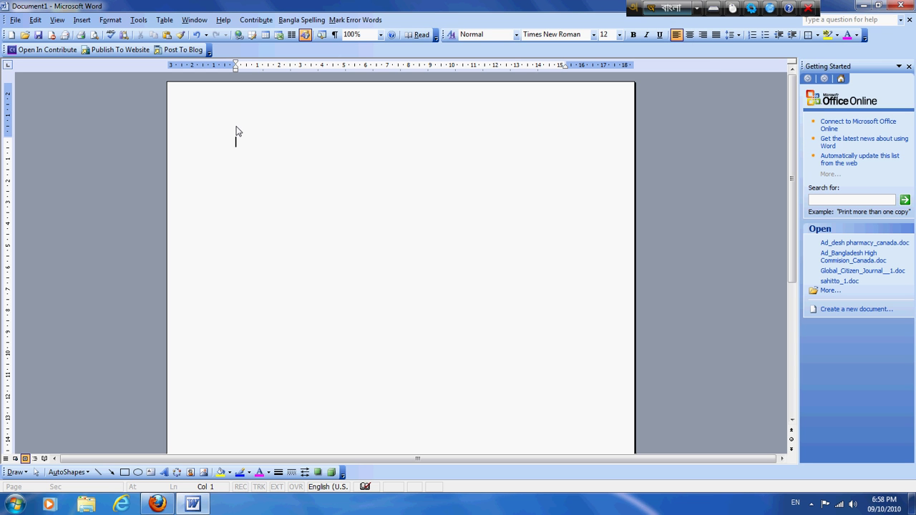
# Step: Switch Avro Keyboard to English mode and enter the sentence "Ami vat khai." in the document, followed by a line break
pyautogui.click(647, 14)
pyautogui.click(250, 130)
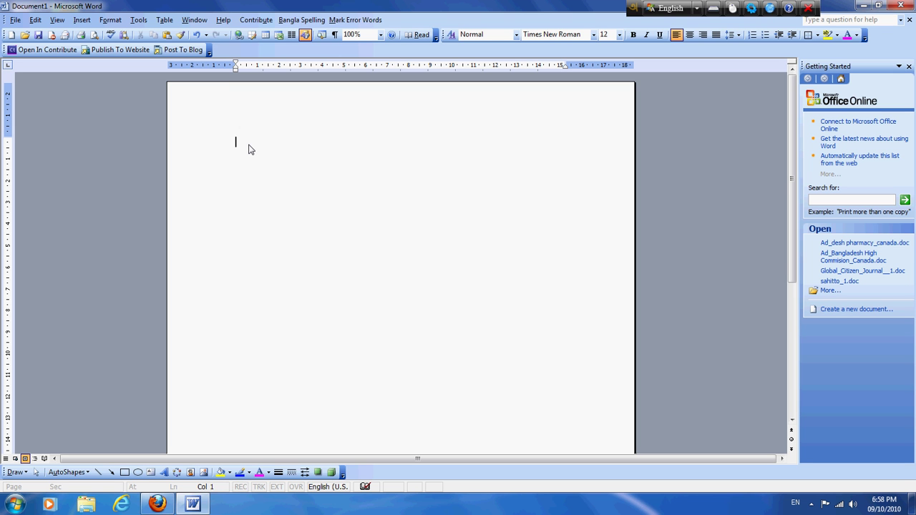
pyautogui.write('Ami ')
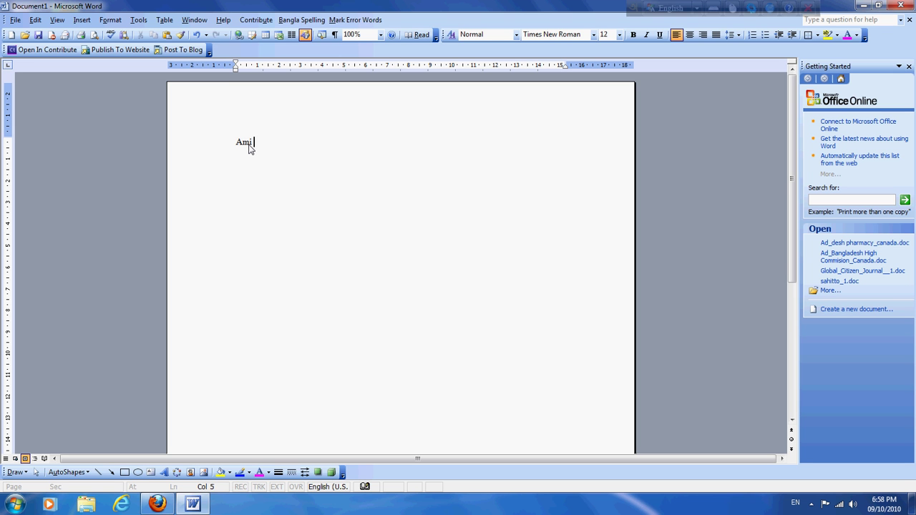
pyautogui.write('vat khai.')
pyautogui.press('Return')
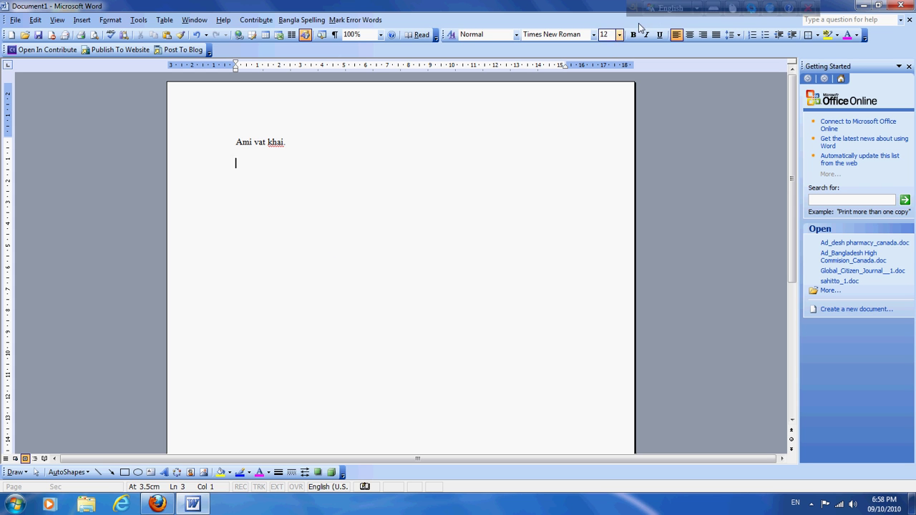
# Step: Switch Avro Keyboard to Bangla mode and write "আমি ভাত খাই।" phonetically as "ami vat khai.", followed by blank lines
pyautogui.click(669, 10)
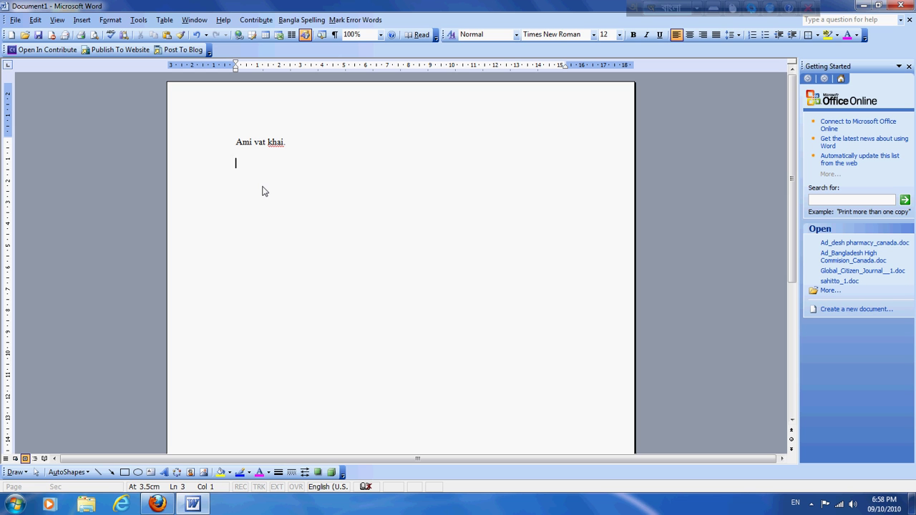
pyautogui.write('ami')
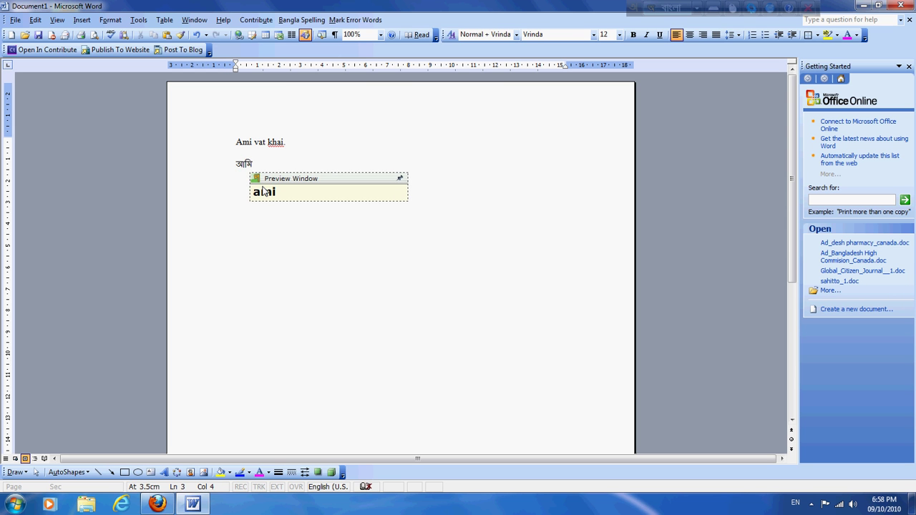
pyautogui.write(' vat ')
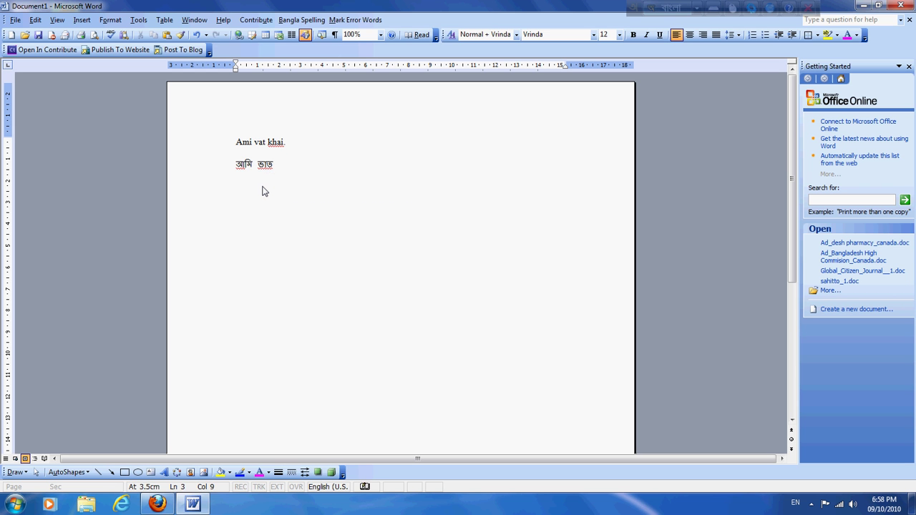
pyautogui.write('khai.')
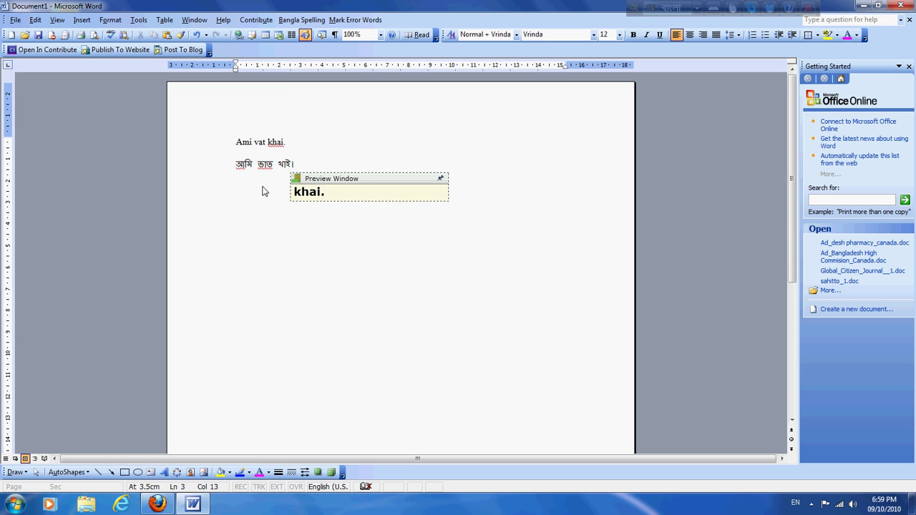
pyautogui.press('Return')
pyautogui.press('Return')
pyautogui.press('Return')
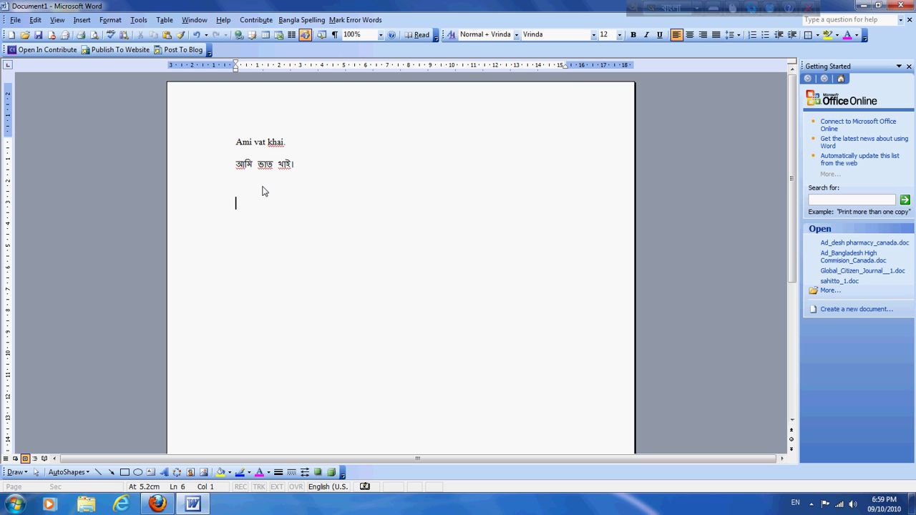
# Step: Switch Avro Keyboard back to English mode and enter "Ami banglate gan kori.", followed by line breaks
pyautogui.click(671, 10)
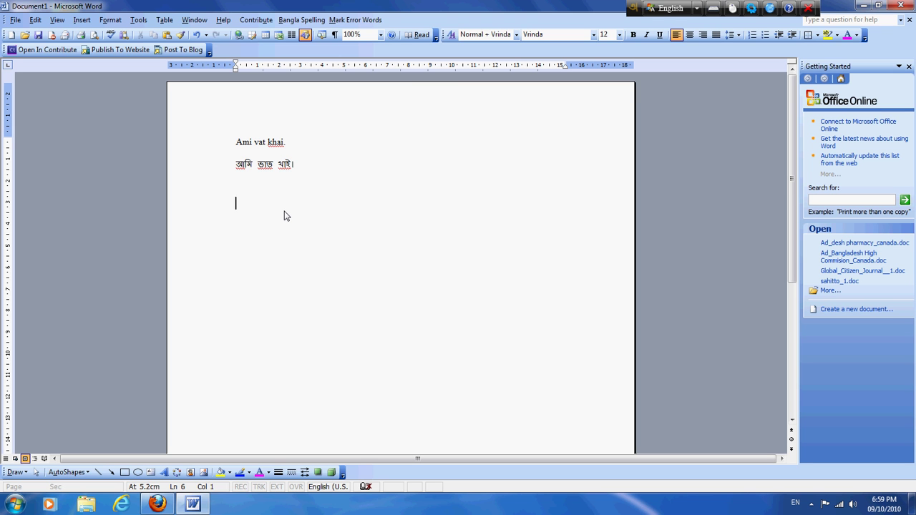
pyautogui.write('Ami bang')
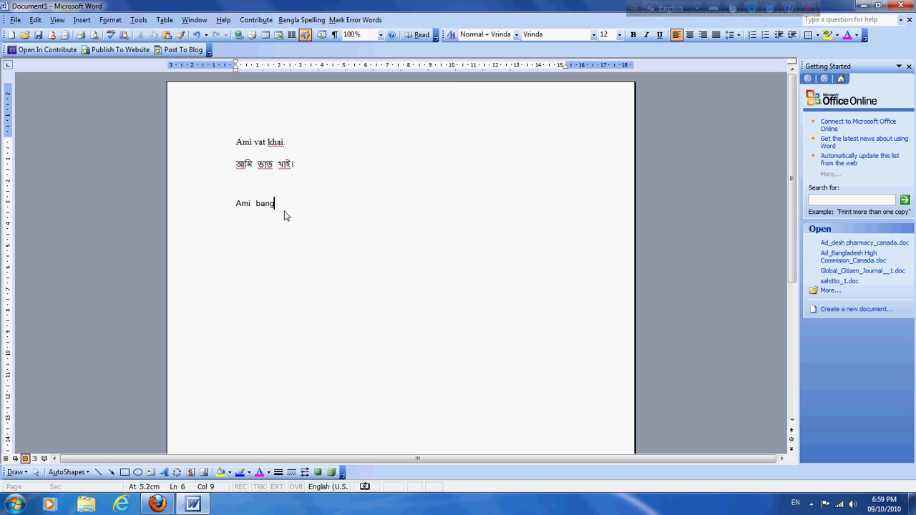
pyautogui.write('late gan kori.')
pyautogui.press('Return')
pyautogui.press('Return')
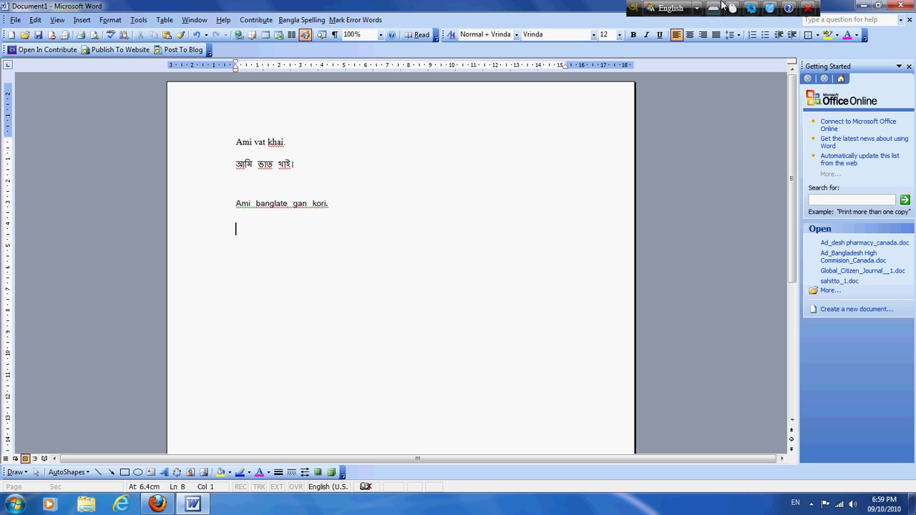
# Step: Switch Avro Keyboard to Bangla mode and write "আমি বাংলাতে গান করি।" phonetically as "ami banglate gan kori." below the English line
pyautogui.click(671, 9)
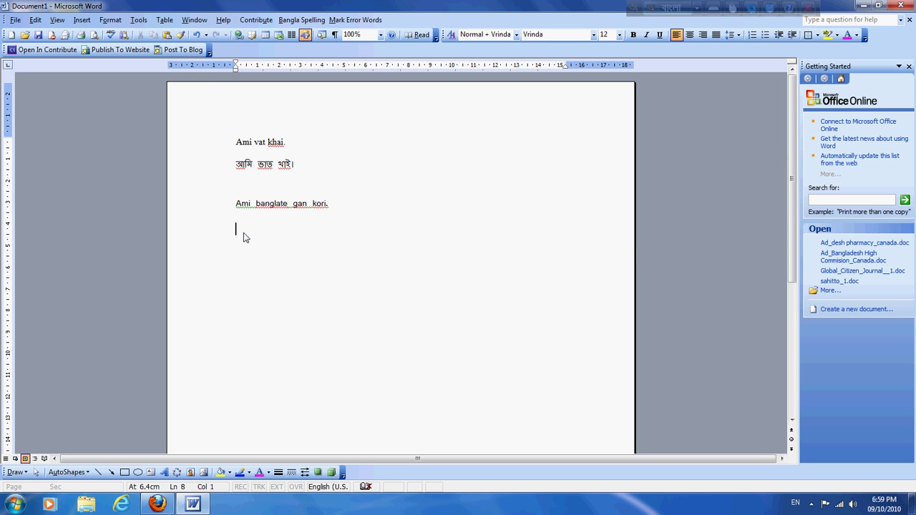
pyautogui.write('am')
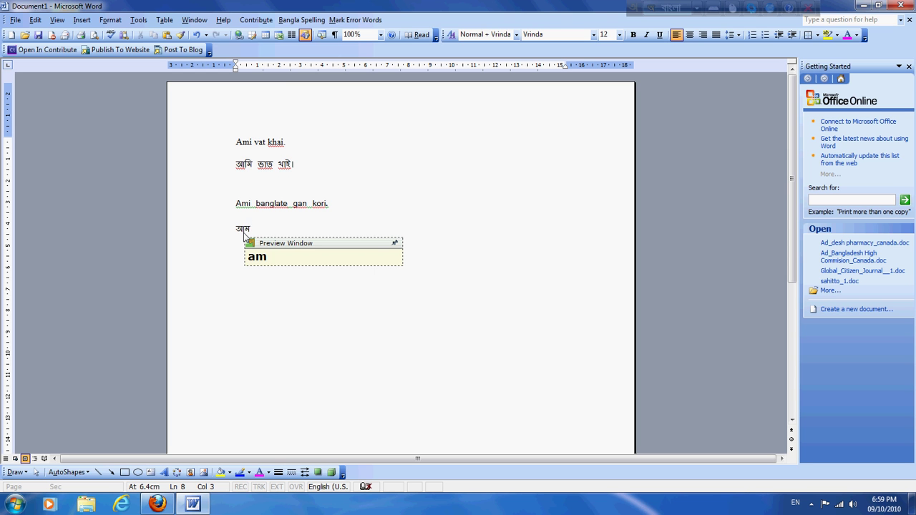
pyautogui.write('i ')
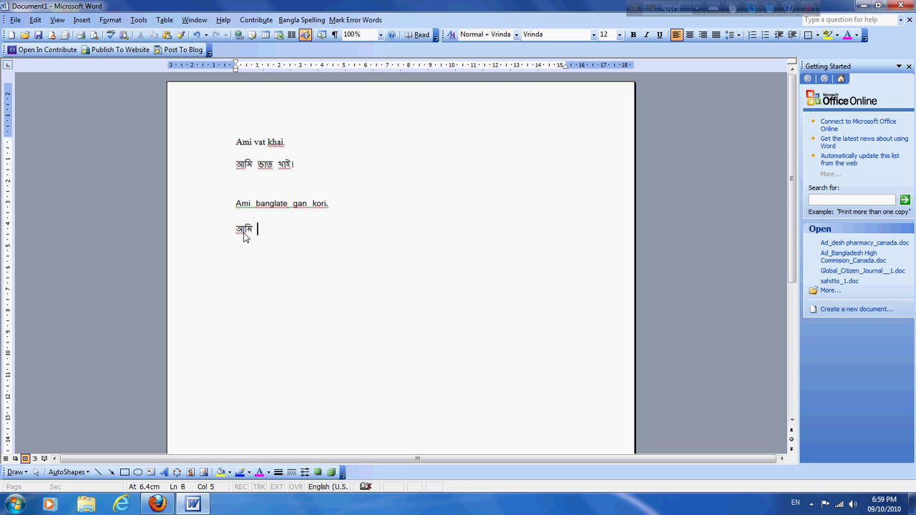
pyautogui.write('ba')
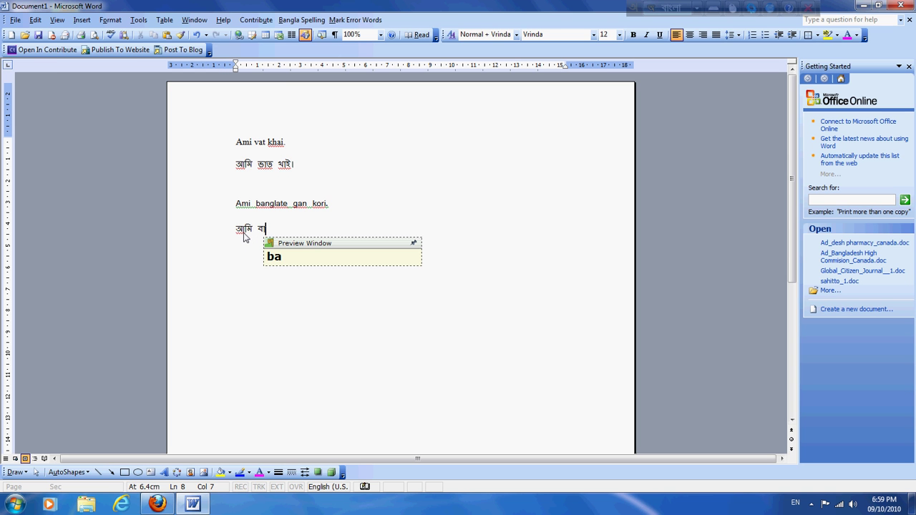
pyautogui.write('ng')
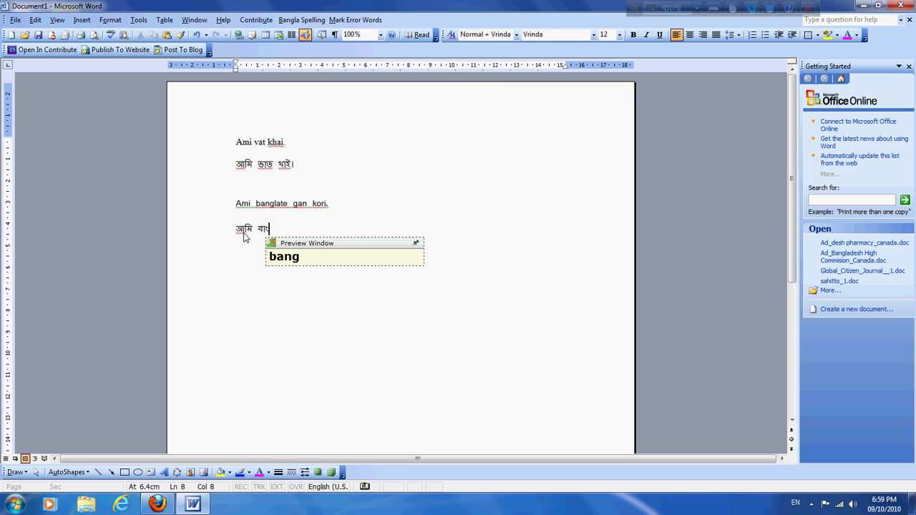
pyautogui.write('lat')
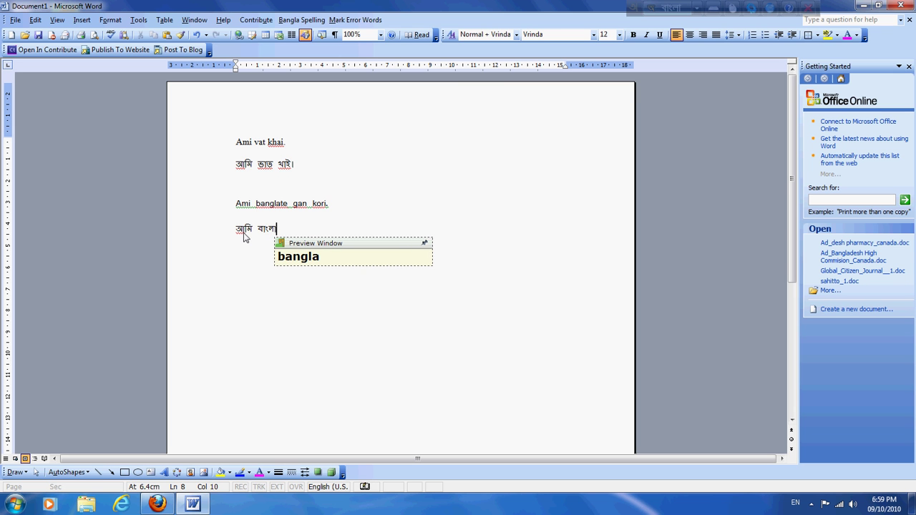
pyautogui.write('e')
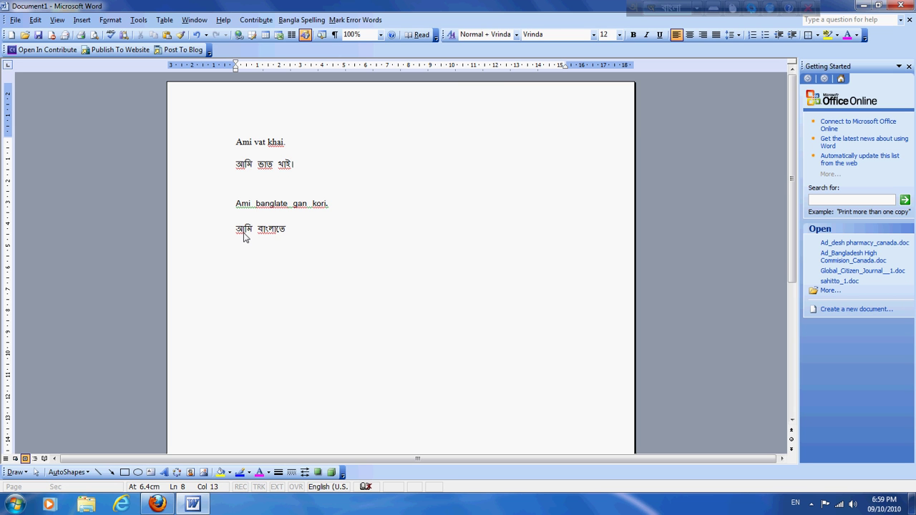
pyautogui.write(' gan')
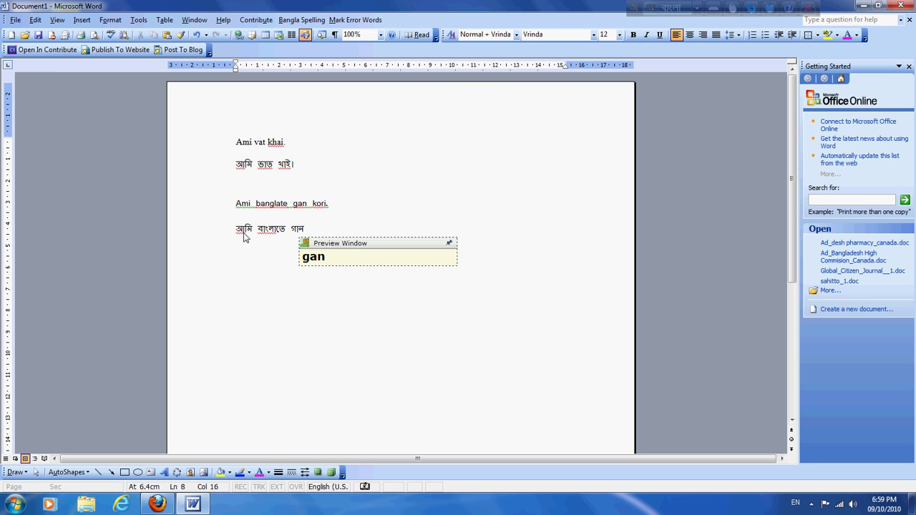
pyautogui.write(' kori.')
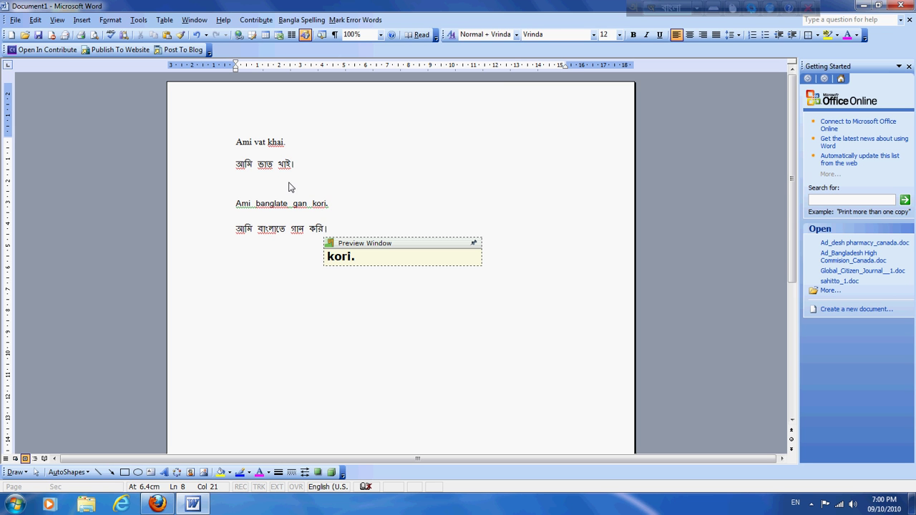
pyautogui.click(868, 6)
pyautogui.click(158, 505)
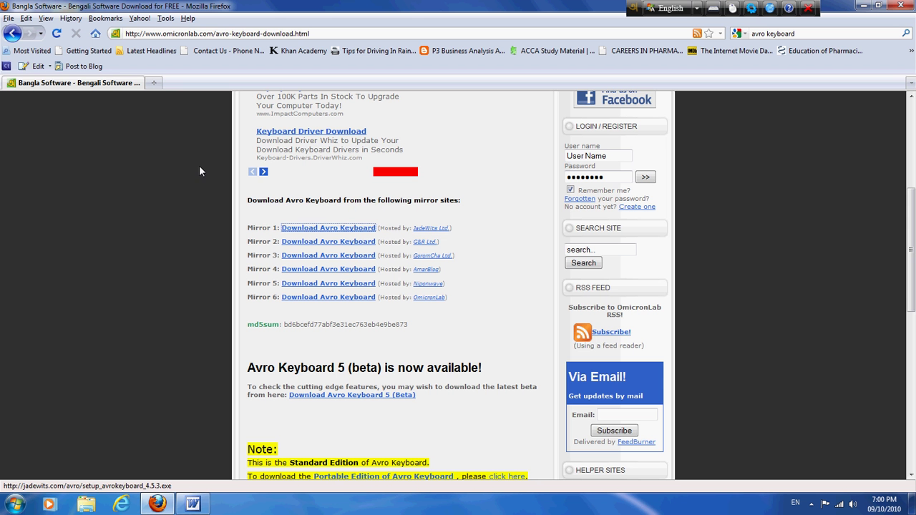
pyautogui.click(96, 33)
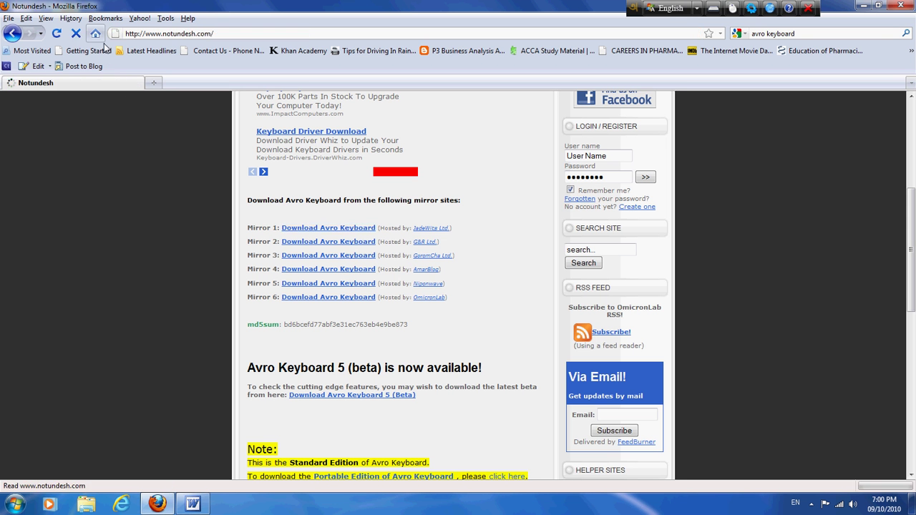
# Step: Highlight the general enquiry e-mail address on the Notundesh Contact Us page, and return to the site's main page
pyautogui.scroll(-10, 361, 228)
pyautogui.scroll(-10, 362, 228)
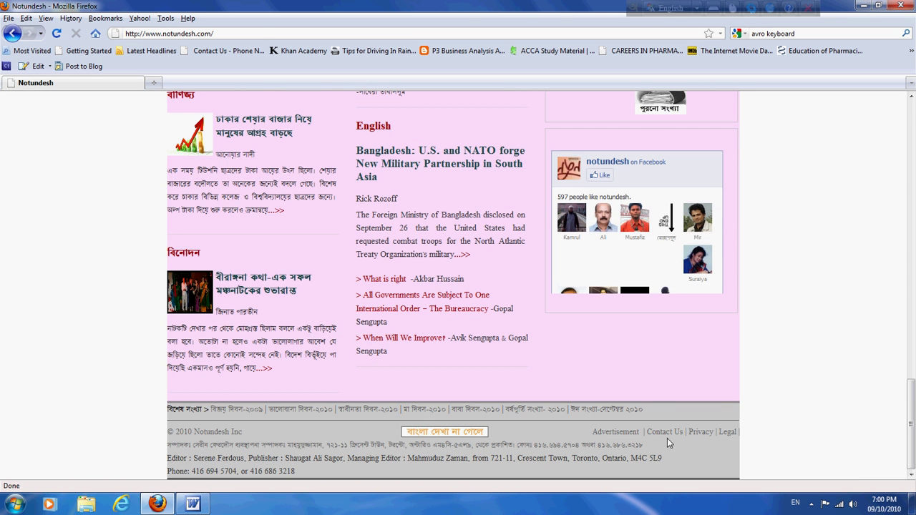
pyautogui.click(647, 432)
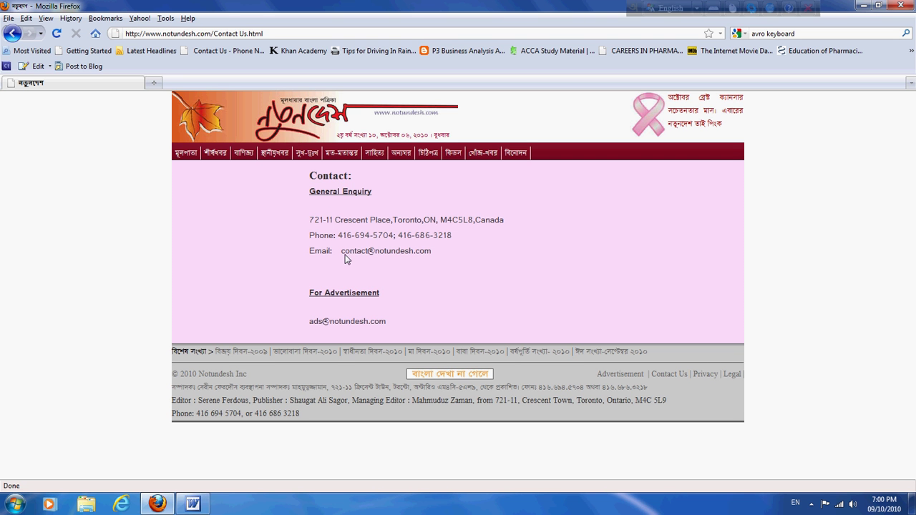
pyautogui.moveTo(342, 251); pyautogui.dragTo(442, 254)
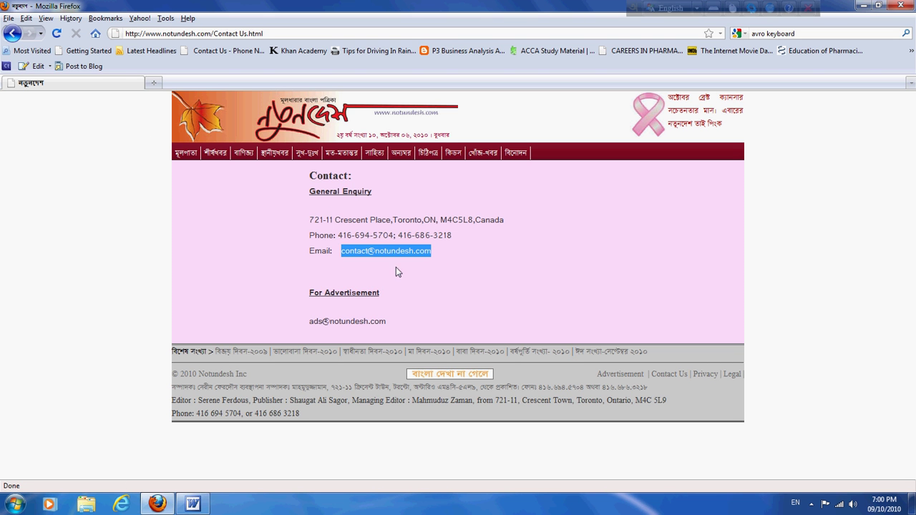
pyautogui.click(184, 155)
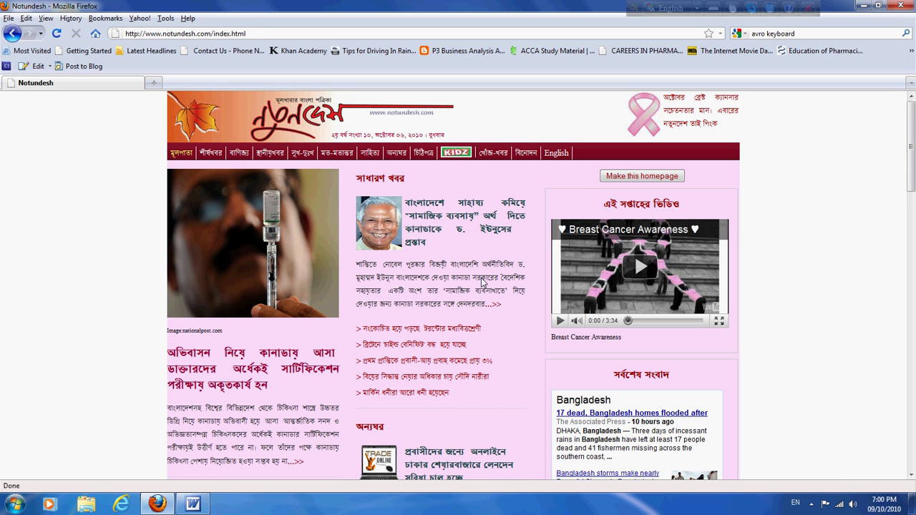
pyautogui.click(814, 503)
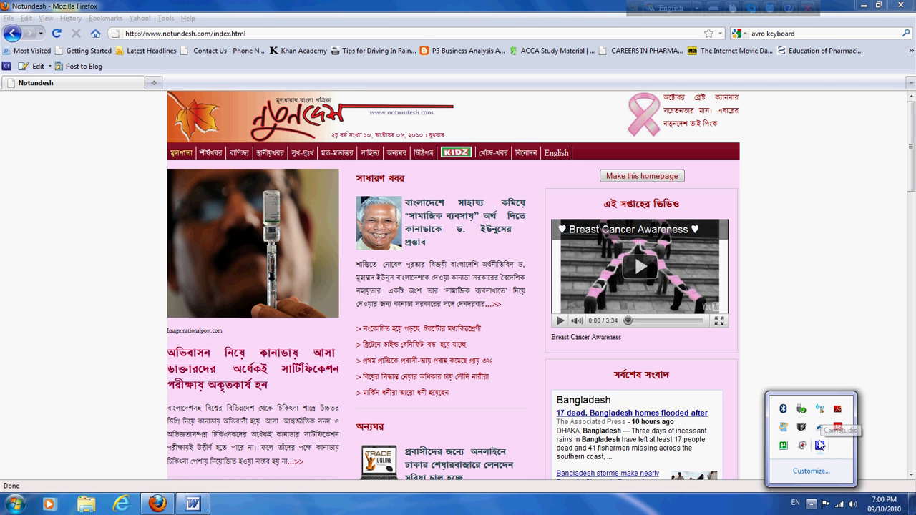
pyautogui.rightClick(820, 447)
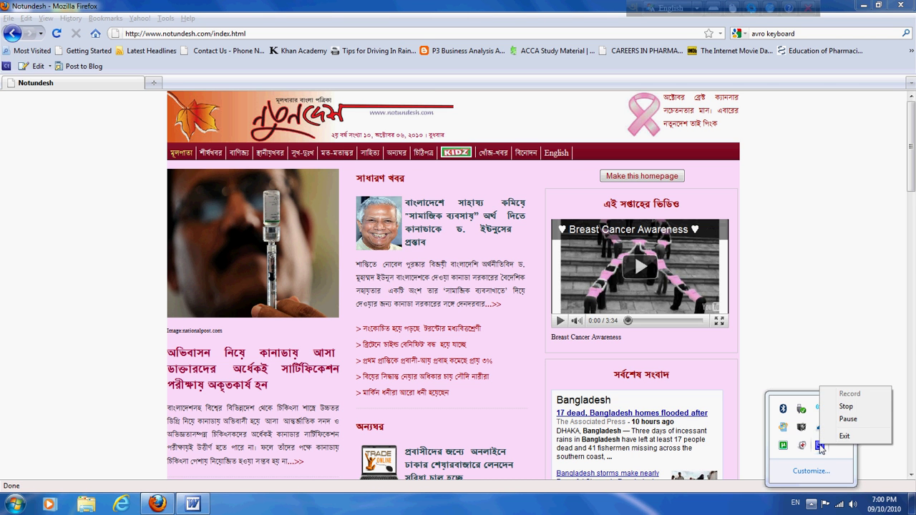